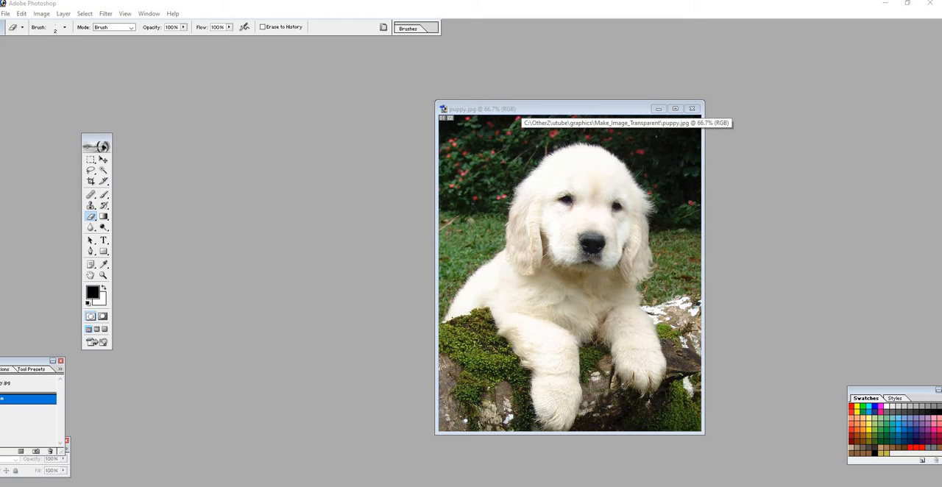
- Select the entire puppy.jpg image for copying
left_click(522, 108)
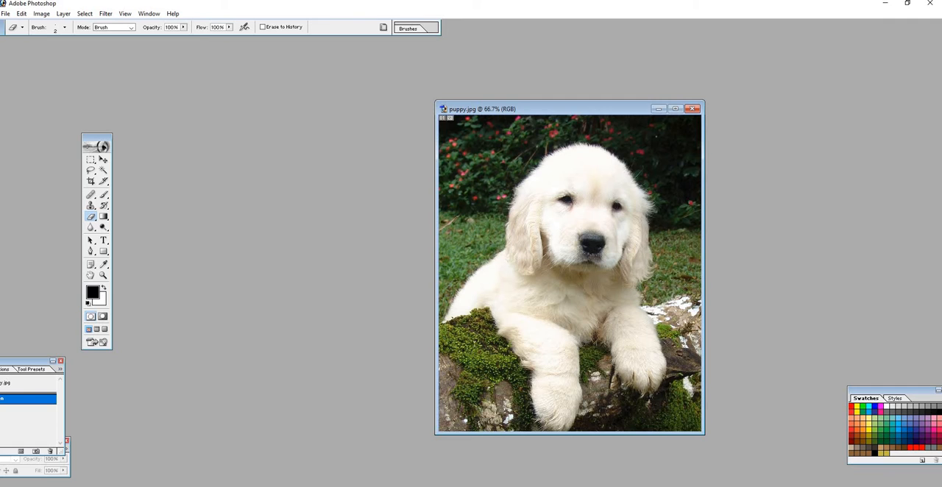
key("ctrl+a")
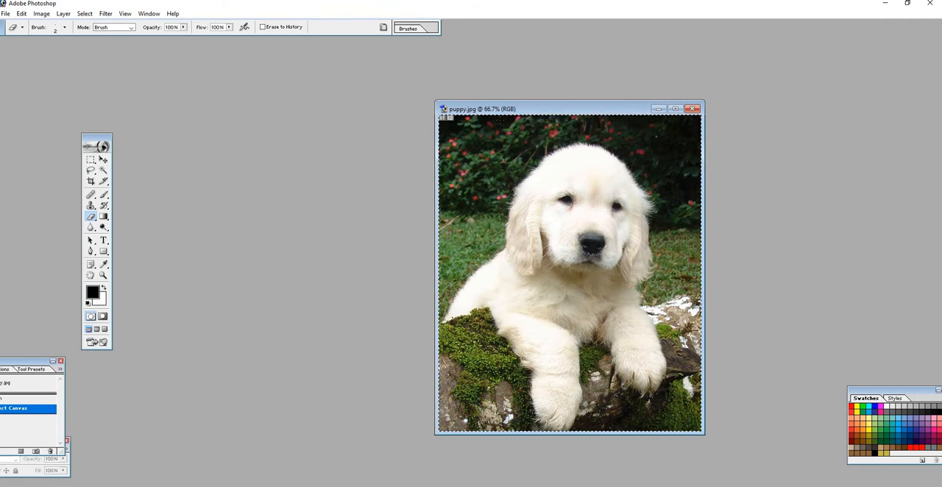
- Create a new document named puppy_transp with transparent contents, 800 by 965 pixels at 300 pixels/inch in RGB Color
left_click(5, 15)
left_click(20, 25)
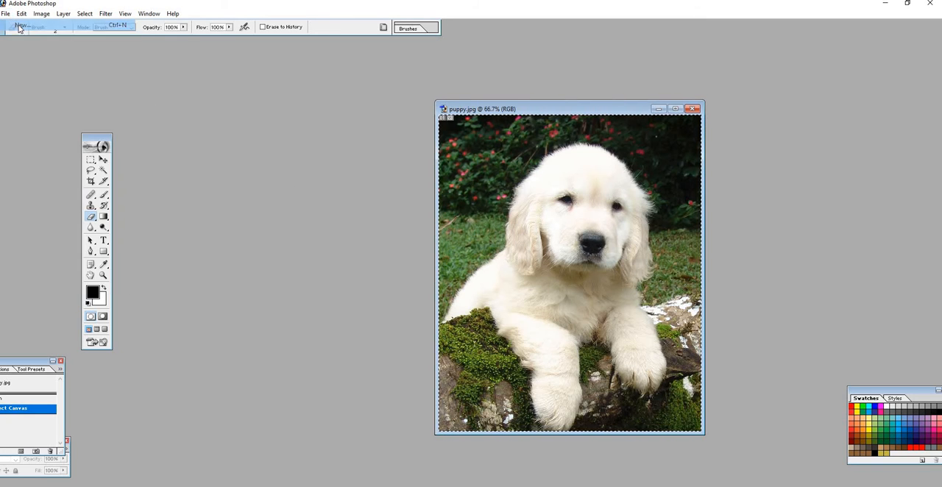
left_click_drag(341, 141, 245, 145)
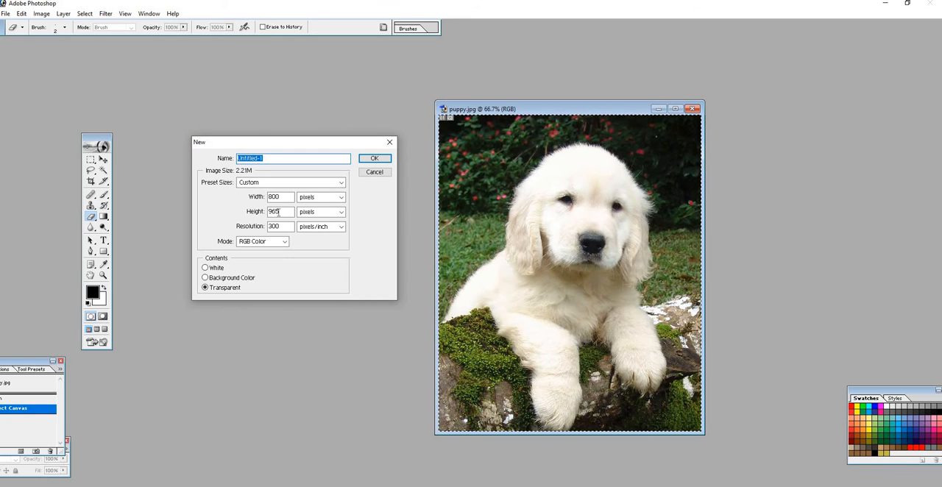
left_click(275, 158)
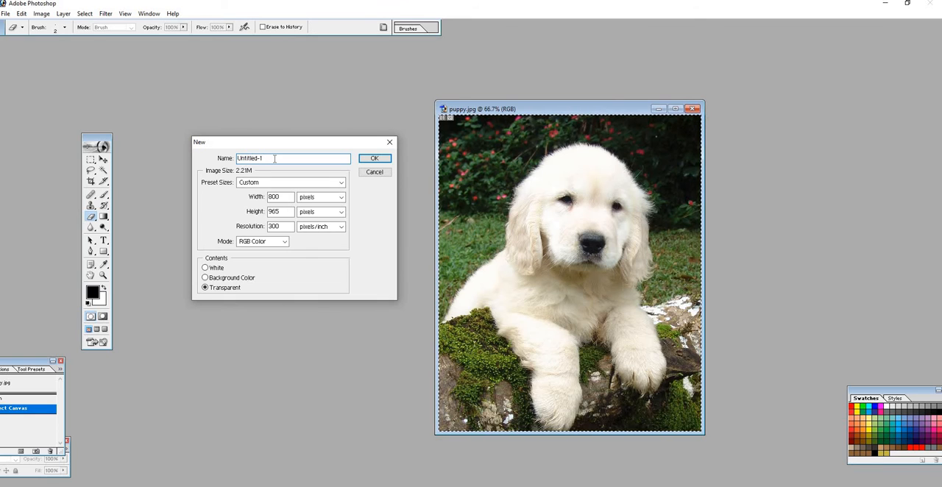
key("BackSpace")
key("BackSpace")
key("BackSpace")
key("BackSpace")
key("BackSpace")
key("BackSpace")
key("BackSpace")
key("BackSpace")
key("BackSpace")
key("BackSpace")
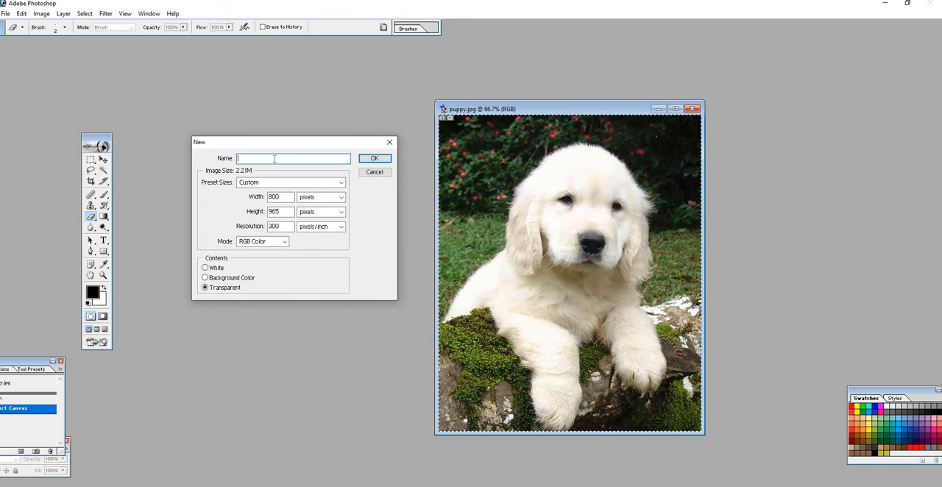
type("puppy")
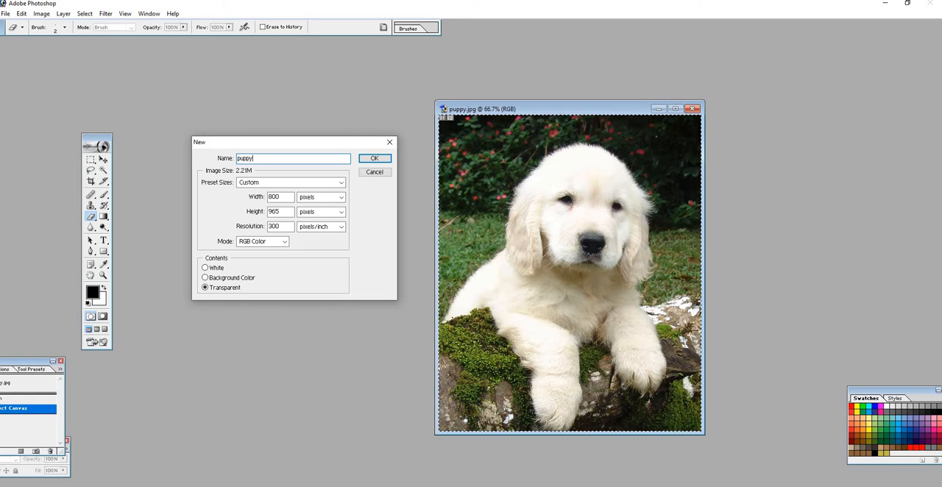
type("_trans")
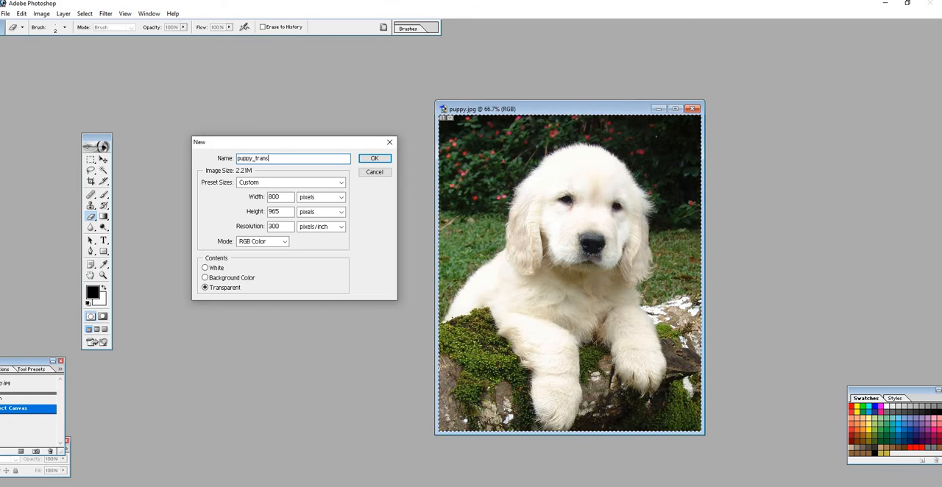
type("p")
left_click(375, 160)
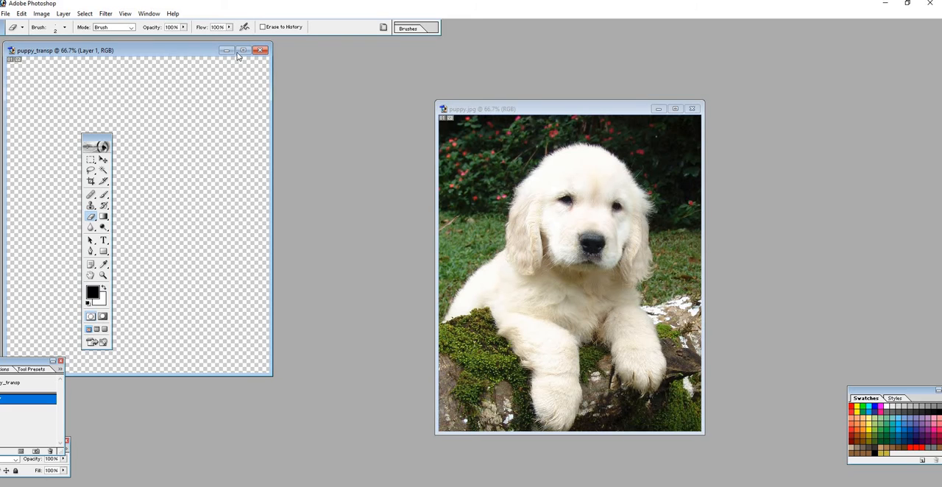
- Place the puppy_transp window beside the original photo and paste the copied puppy image into it
left_click_drag(238, 54, 320, 112)
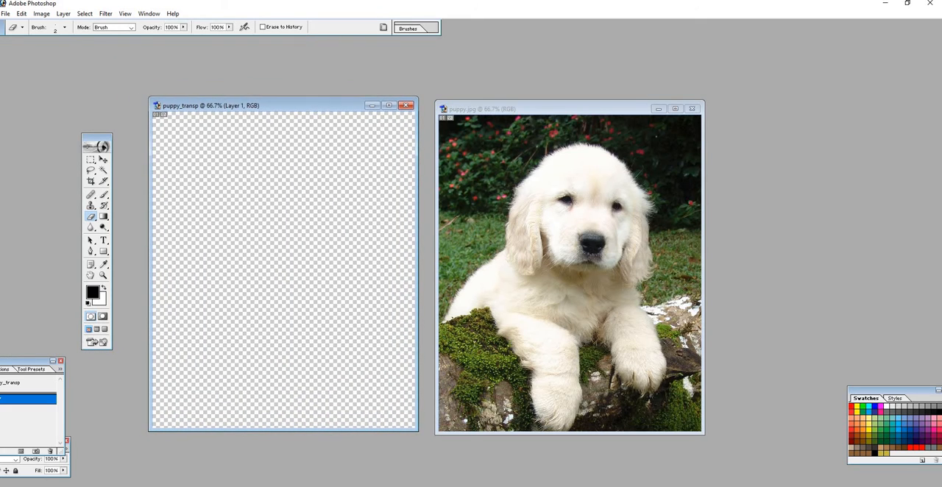
left_click(91, 159)
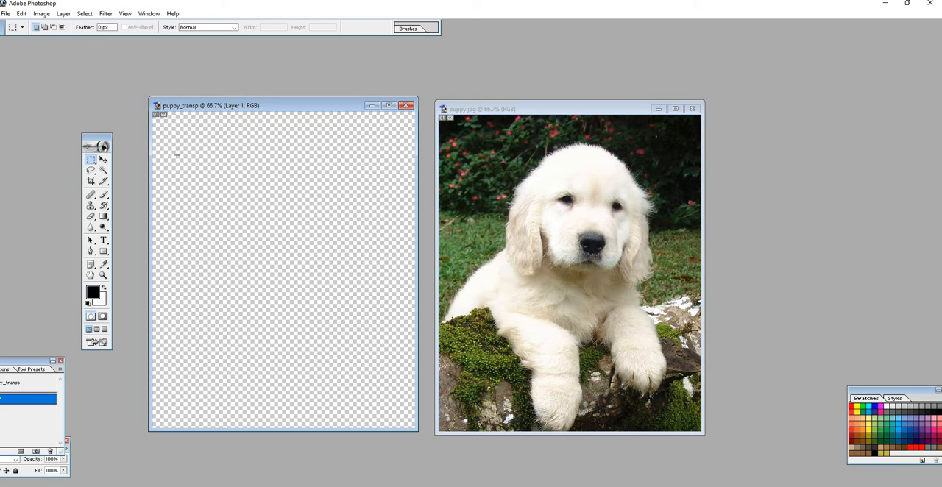
key("ctrl+v")
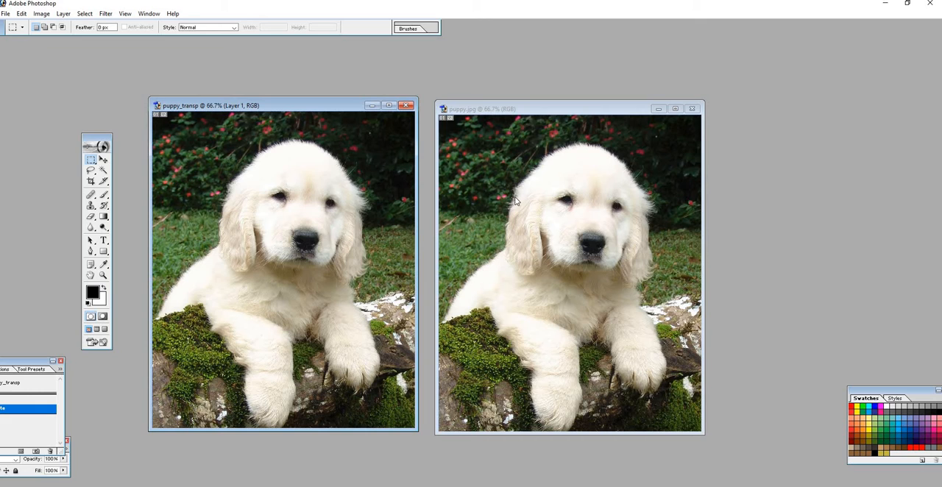
- Minimize puppy.jpg, maximize the puppy_transp document and show it at 100% zoom
left_click(657, 109)
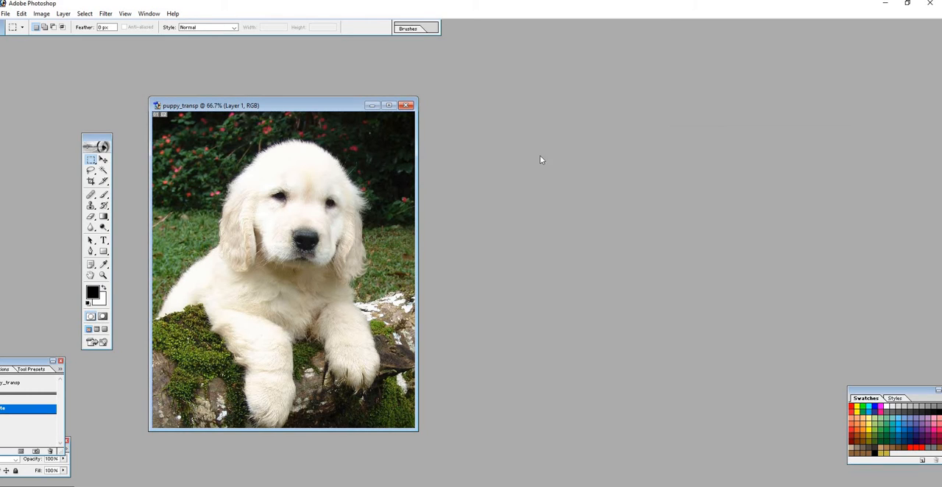
left_click(389, 106)
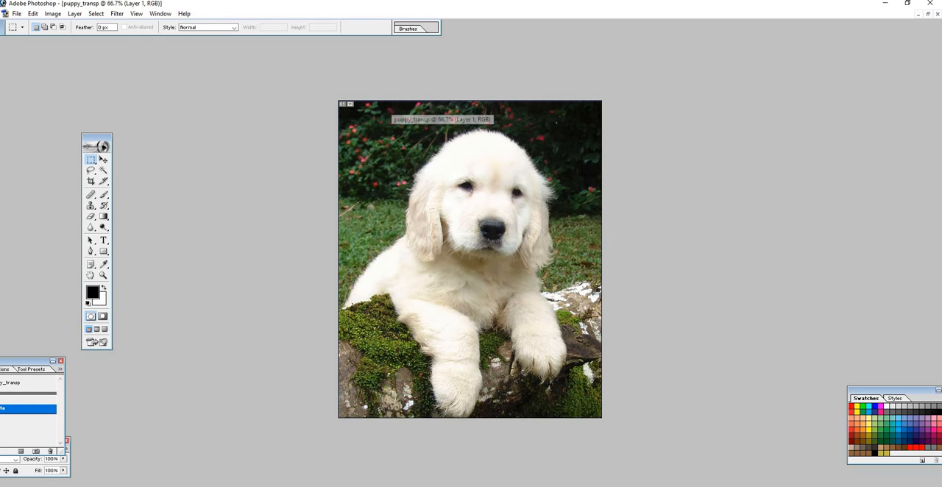
left_click(103, 275)
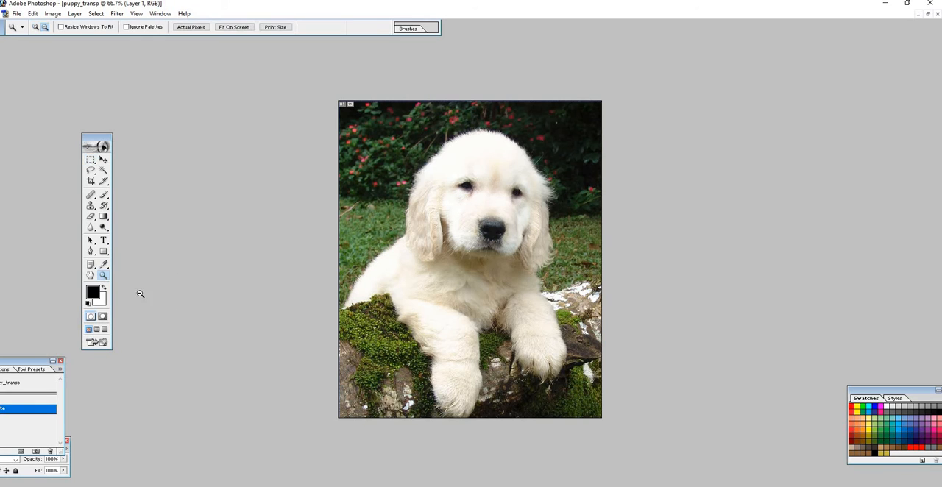
right_click(364, 333)
left_click(380, 370)
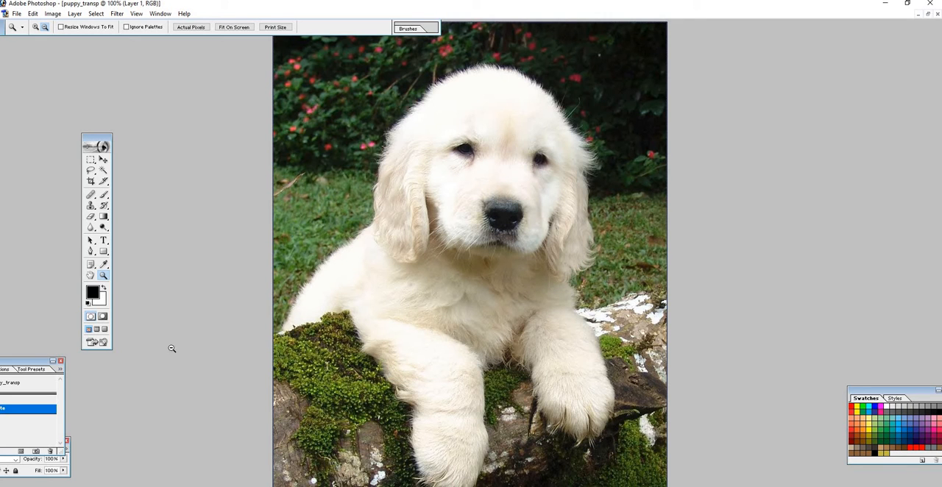
- Set the Eraser to a 110 px brush and erase the outer background above the puppy and along the image's right side
left_click(91, 217)
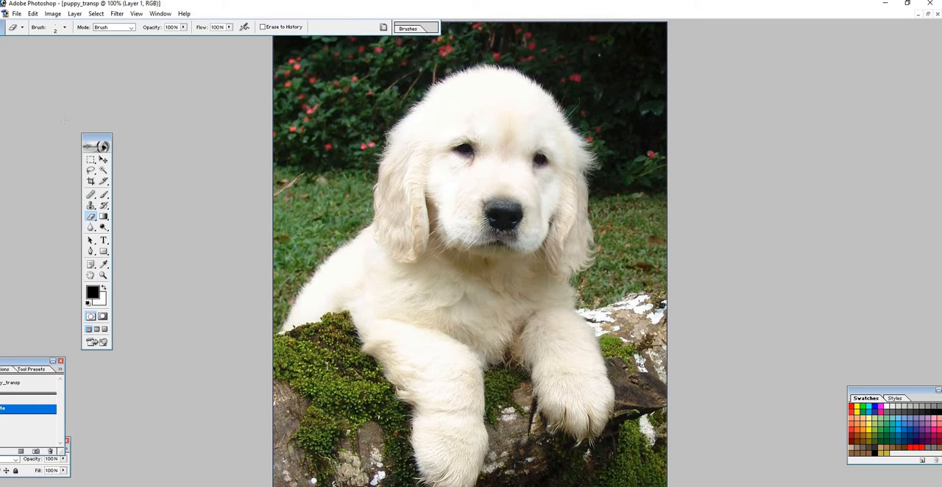
left_click(65, 29)
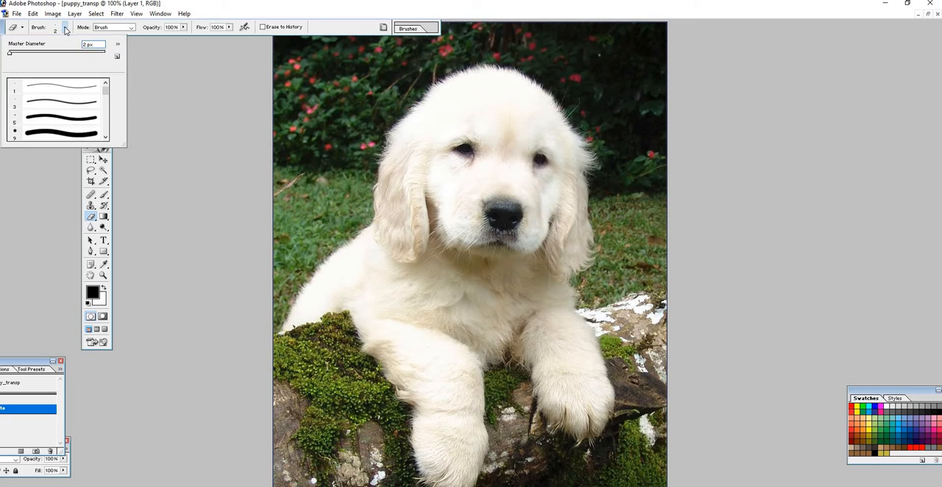
left_click(32, 53)
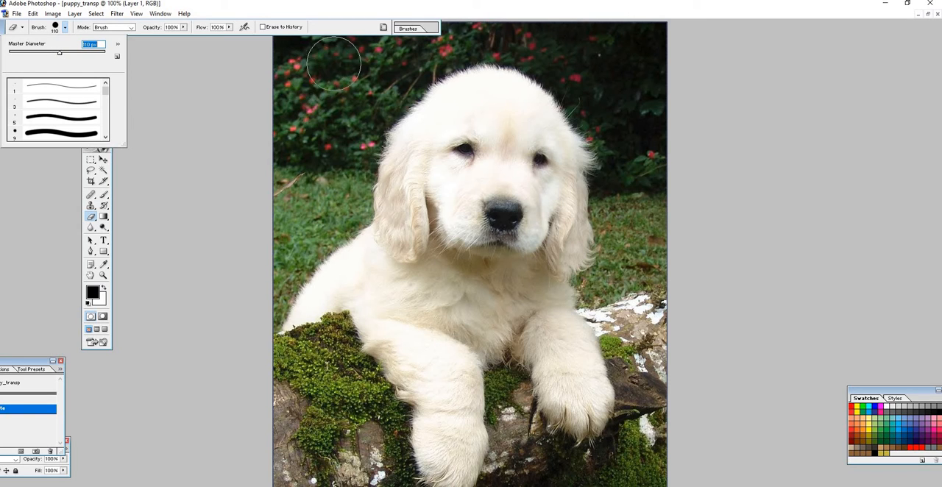
mouse_move(349, 59)
left_mouse_down()
mouse_move(289, 125)
mouse_move(296, 50)
left_mouse_up()
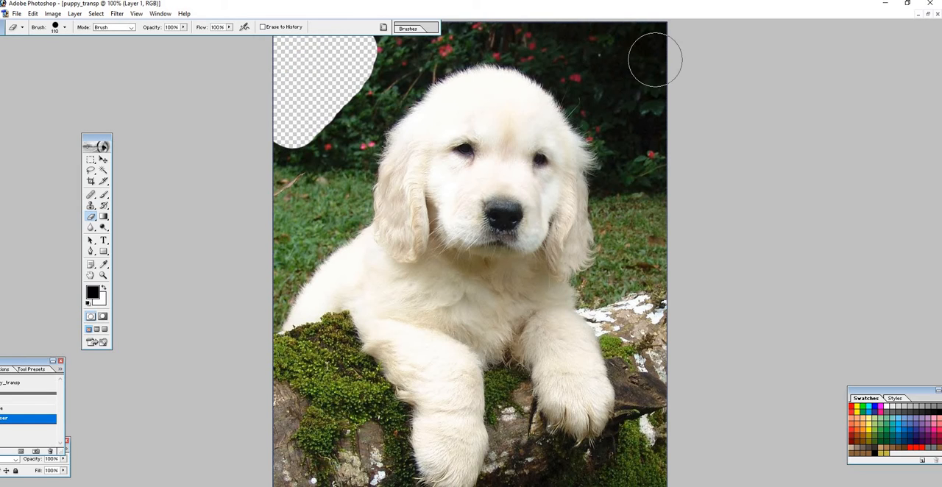
mouse_move(656, 61)
left_mouse_down()
mouse_move(637, 35)
mouse_move(663, 42)
mouse_move(583, 29)
mouse_move(634, 70)
mouse_move(673, 134)
mouse_move(563, 28)
mouse_move(488, 7)
mouse_move(421, 21)
mouse_move(349, 60)
mouse_move(321, 92)
mouse_move(278, 200)
mouse_move(339, 94)
mouse_move(365, 68)
mouse_move(397, 50)
mouse_move(546, 21)
mouse_move(642, 134)
mouse_move(661, 390)
left_mouse_up()
left_click_drag(661, 391, 647, 475)
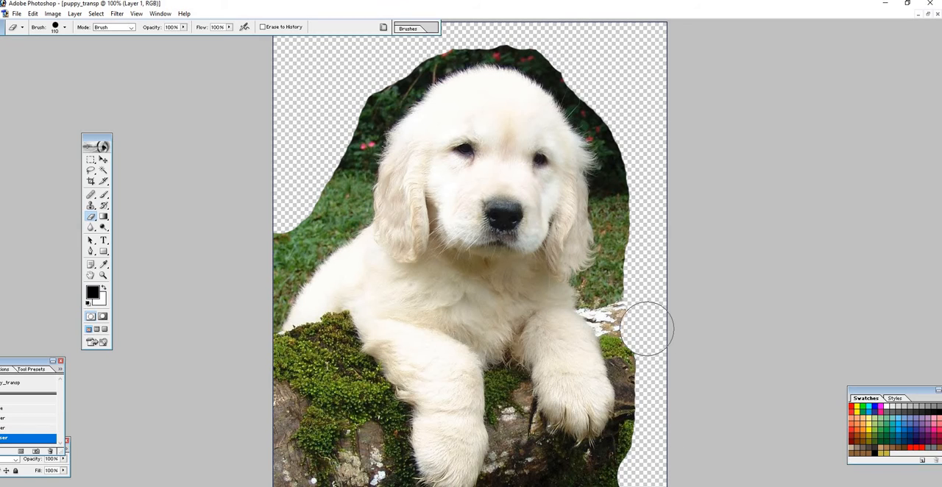
- Erase the rock and moss around the paws, the remaining right-hand background and the grass beside the puppy's back with the 110 px Eraser
mouse_move(641, 281)
left_mouse_down()
mouse_move(652, 168)
mouse_move(637, 203)
mouse_move(636, 319)
mouse_move(652, 397)
mouse_move(628, 484)
mouse_move(660, 486)
mouse_move(527, 479)
mouse_move(586, 486)
mouse_move(640, 478)
left_mouse_up()
mouse_move(329, 478)
left_mouse_down()
mouse_move(357, 460)
mouse_move(321, 432)
mouse_move(294, 448)
mouse_move(284, 434)
mouse_move(288, 395)
mouse_move(329, 404)
mouse_move(362, 476)
mouse_move(354, 412)
mouse_move(310, 377)
mouse_move(280, 372)
mouse_move(295, 362)
left_mouse_up()
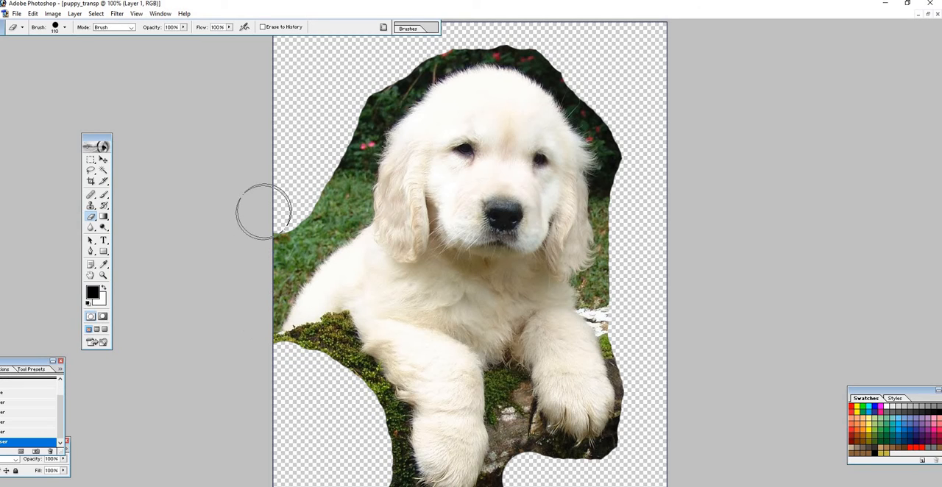
mouse_move(272, 226)
left_mouse_down()
mouse_move(267, 244)
mouse_move(303, 199)
mouse_move(319, 140)
mouse_move(351, 93)
left_mouse_up()
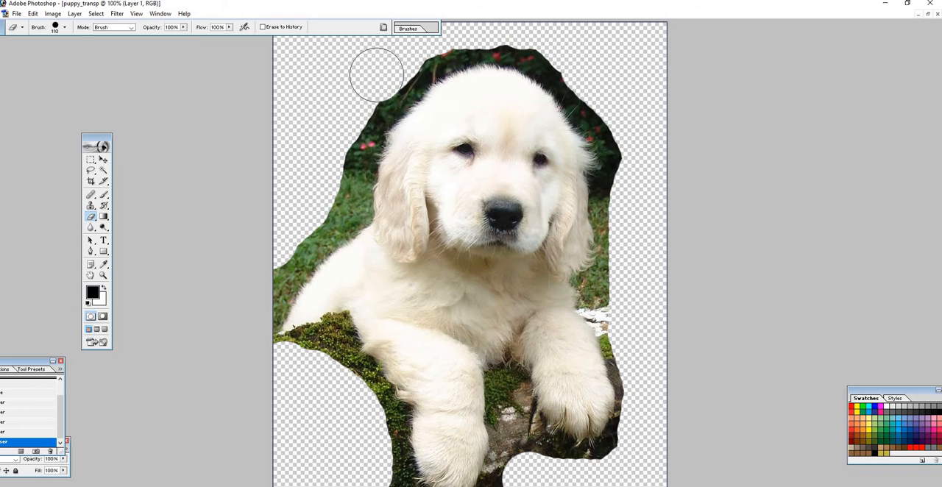
mouse_move(343, 123)
left_mouse_down()
mouse_move(326, 186)
mouse_move(308, 208)
mouse_move(326, 204)
mouse_move(281, 245)
left_mouse_up()
left_click(32, 13)
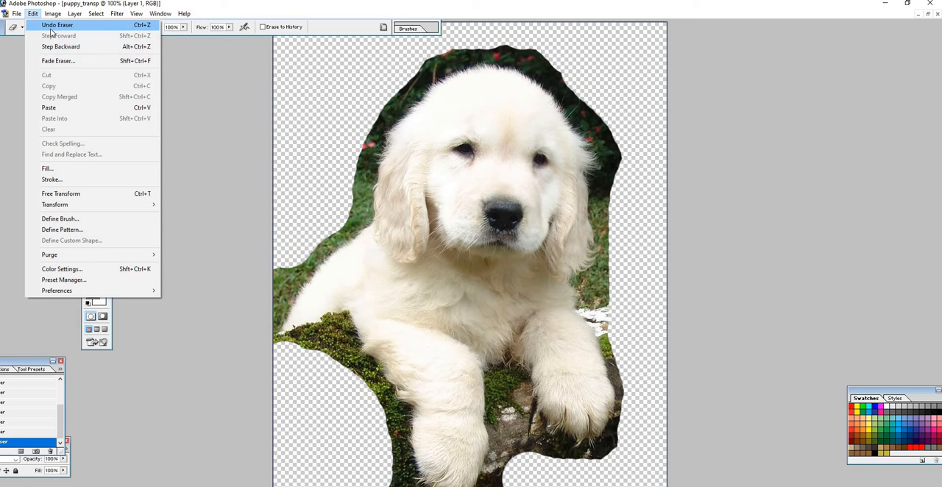
mouse_move(160, 13)
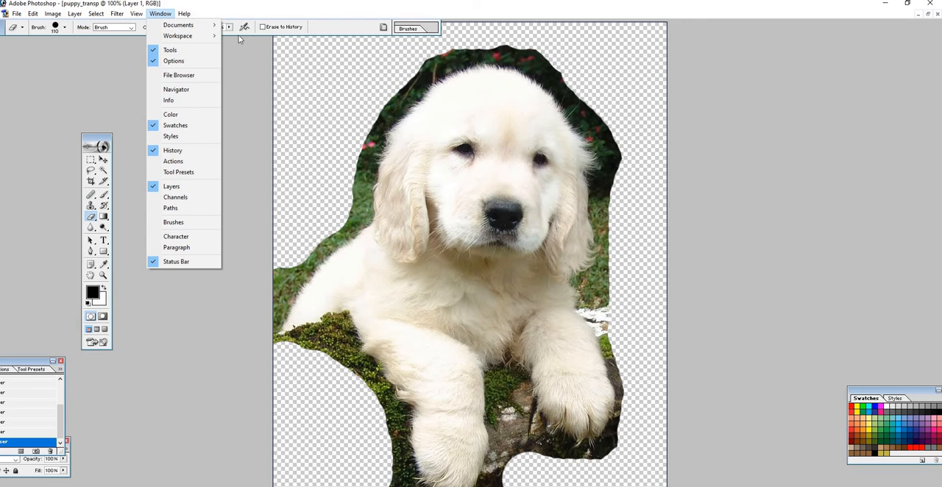
left_click(304, 97)
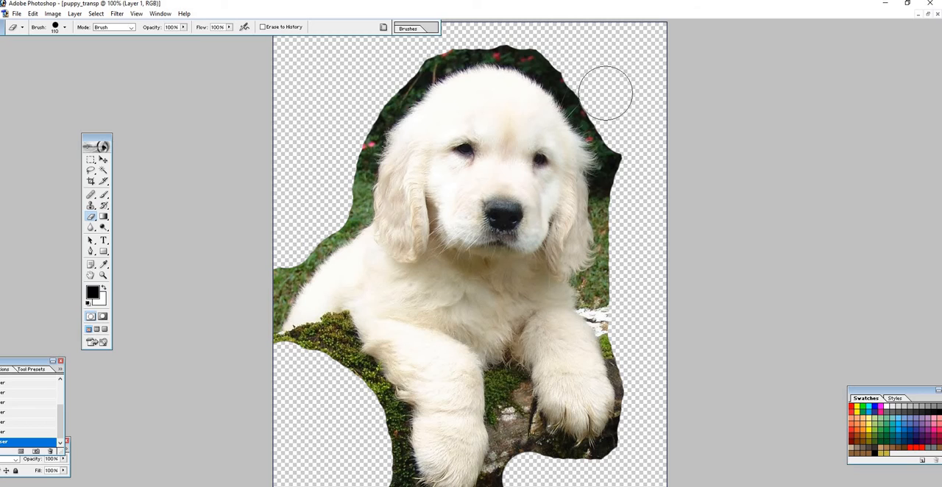
- Erase the background closer to the outline of the puppy's head and back with the 110 px Eraser
mouse_move(574, 59)
left_mouse_down()
mouse_move(510, 28)
mouse_move(469, 26)
mouse_move(408, 49)
mouse_move(360, 102)
mouse_move(328, 207)
mouse_move(273, 259)
left_mouse_up()
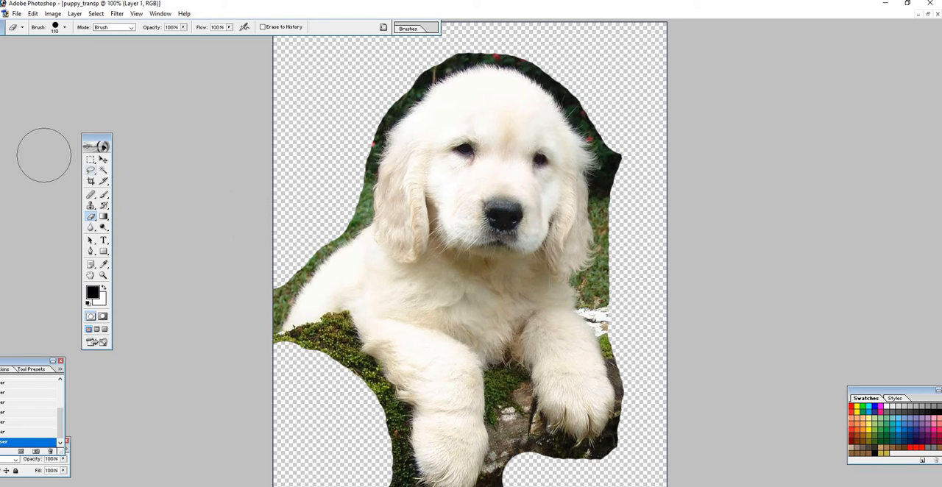
- Reduce the Eraser brush to 33 px and trim the background around the head and back and the moss beside the left foreleg
left_click(64, 28)
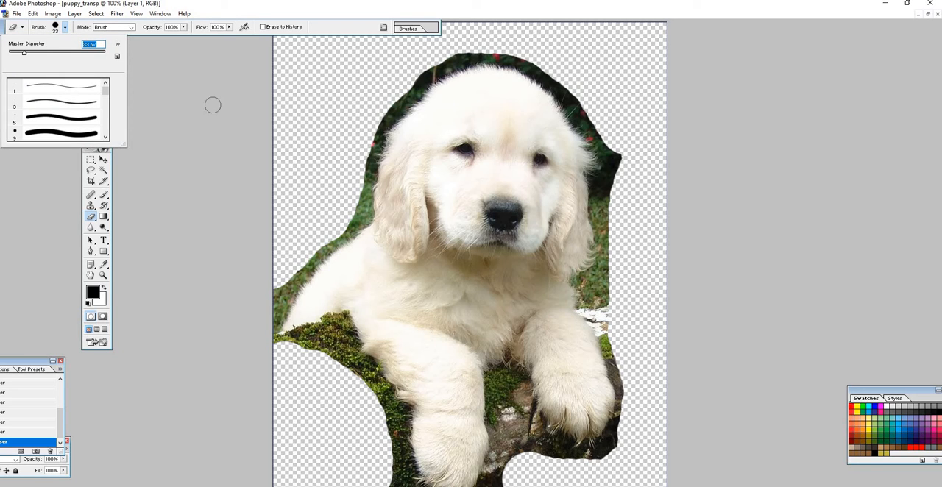
key("Return")
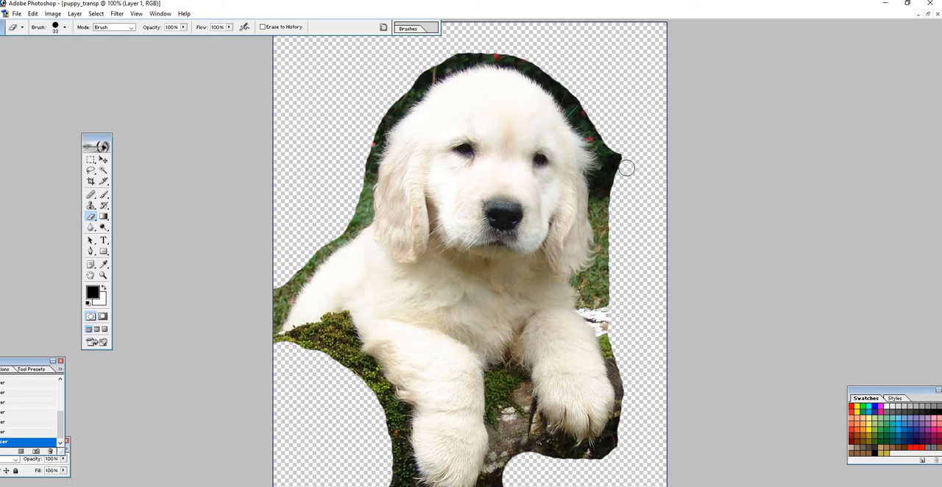
mouse_move(624, 170)
left_mouse_down()
mouse_move(621, 156)
mouse_move(617, 244)
mouse_move(611, 204)
mouse_move(620, 164)
mouse_move(598, 116)
mouse_move(533, 57)
mouse_move(467, 47)
mouse_move(428, 64)
mouse_move(382, 106)
mouse_move(349, 212)
mouse_move(275, 302)
left_mouse_up()
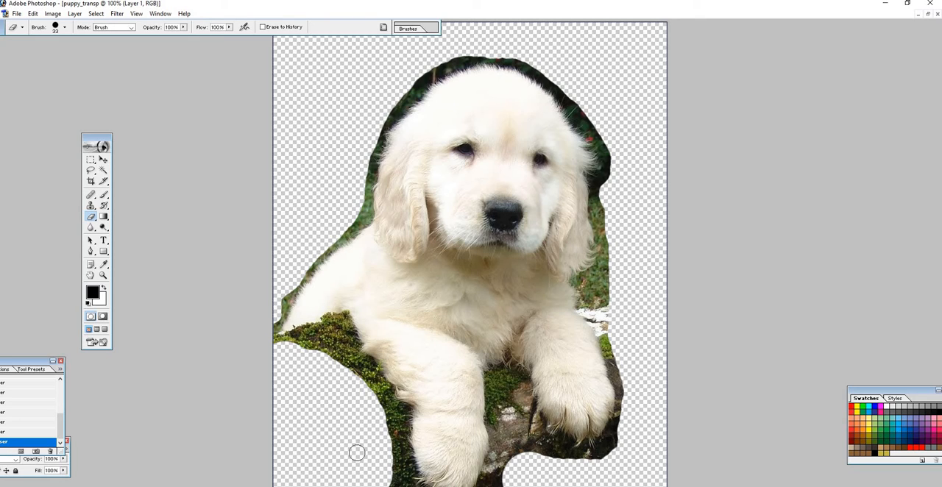
mouse_move(380, 418)
left_mouse_down()
mouse_move(359, 373)
mouse_move(309, 357)
mouse_move(328, 348)
mouse_move(303, 351)
mouse_move(313, 341)
mouse_move(300, 340)
mouse_move(274, 347)
mouse_move(327, 334)
mouse_move(349, 360)
mouse_move(379, 420)
mouse_move(387, 482)
mouse_move(388, 422)
left_mouse_up()
left_click_drag(378, 393, 326, 331)
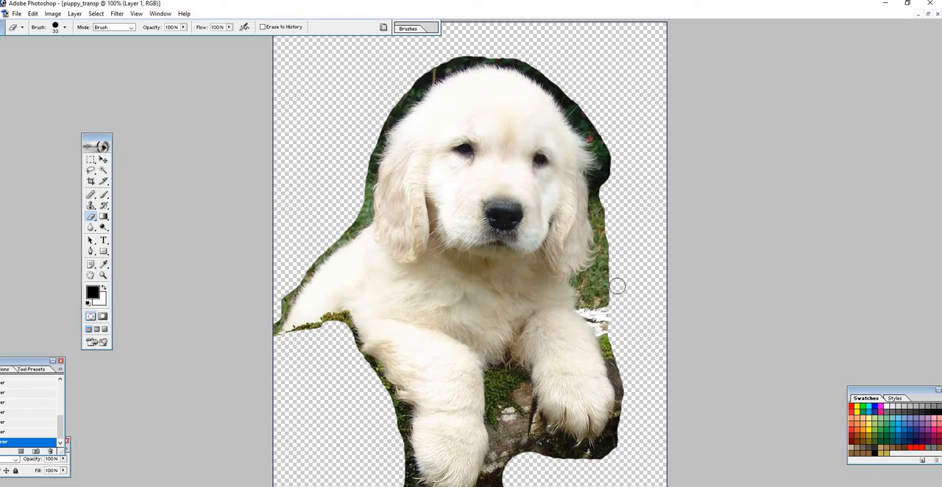
- Erase the rock between the front paws and trim the background tighter around the right side, head, back and left foreleg
mouse_move(616, 282)
left_mouse_down()
mouse_move(627, 389)
mouse_move(626, 429)
mouse_move(611, 456)
mouse_move(533, 460)
mouse_move(514, 429)
mouse_move(513, 392)
mouse_move(537, 455)
mouse_move(509, 382)
mouse_move(510, 464)
mouse_move(500, 485)
mouse_move(499, 383)
mouse_move(534, 450)
mouse_move(557, 459)
mouse_move(530, 430)
mouse_move(579, 465)
mouse_move(589, 464)
mouse_move(565, 460)
mouse_move(611, 452)
mouse_move(568, 458)
mouse_move(549, 446)
left_mouse_up()
mouse_move(613, 315)
left_mouse_down()
mouse_move(596, 287)
mouse_move(611, 250)
mouse_move(608, 167)
mouse_move(602, 132)
mouse_move(575, 97)
mouse_move(605, 156)
mouse_move(605, 239)
mouse_move(602, 181)
left_mouse_up()
mouse_move(609, 131)
left_mouse_down()
mouse_move(555, 77)
mouse_move(515, 55)
mouse_move(479, 51)
mouse_move(441, 63)
mouse_move(407, 85)
mouse_move(375, 125)
mouse_move(354, 217)
mouse_move(312, 251)
mouse_move(270, 315)
left_mouse_up()
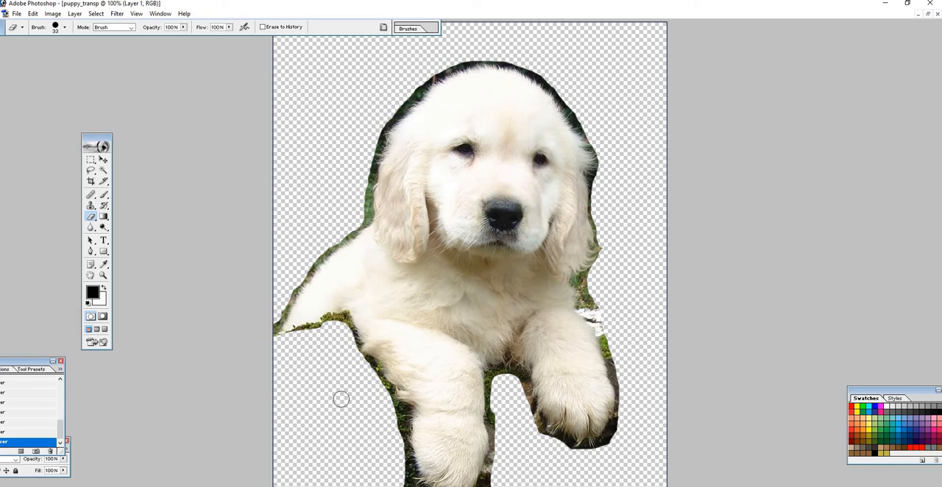
mouse_move(391, 437)
left_mouse_down()
mouse_move(395, 421)
mouse_move(346, 341)
left_mouse_up()
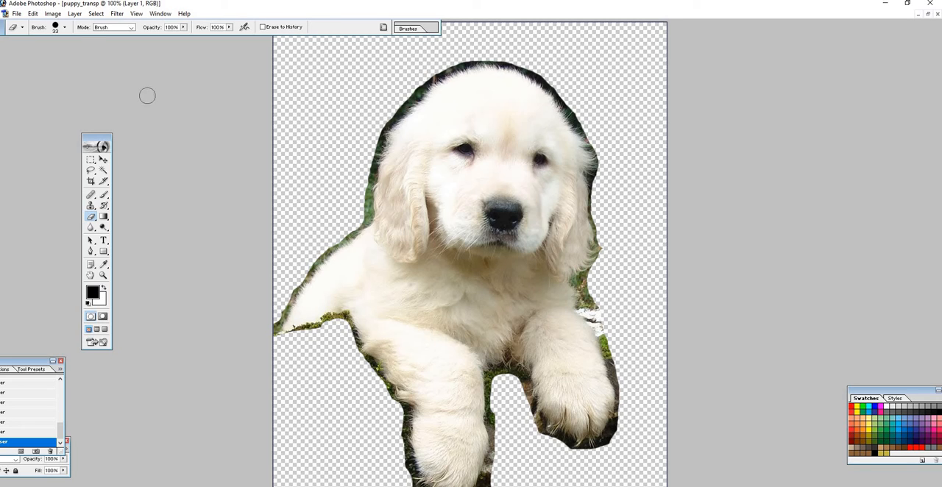
- Reduce the Eraser brush to 14 px and trim the dark background along the crown and upper-left edge of the puppy's head
left_click(65, 27)
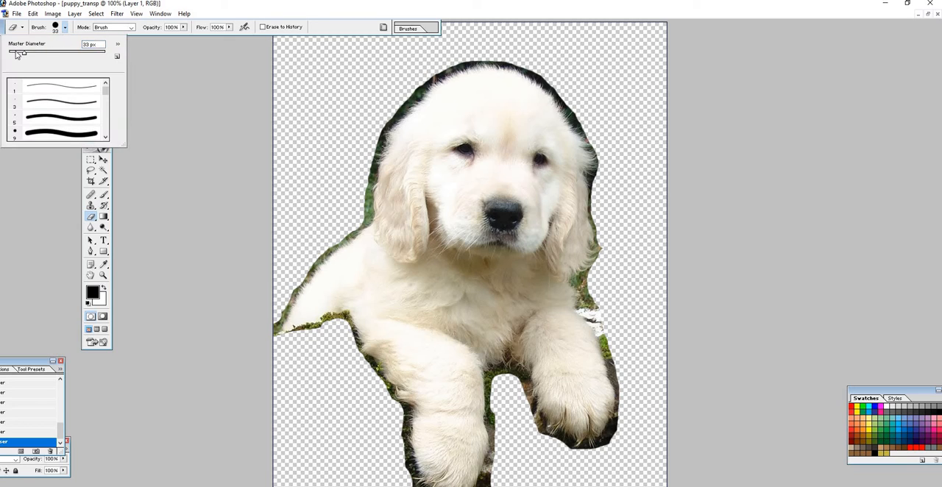
left_click_drag(18, 55, 13, 55)
left_click(103, 274)
right_click(436, 315)
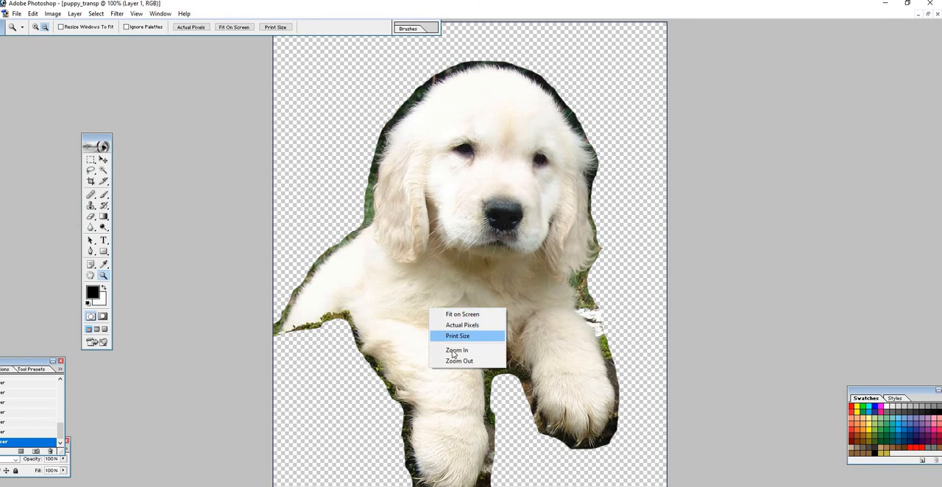
left_click(454, 351)
left_click_drag(938, 274, 939, 173)
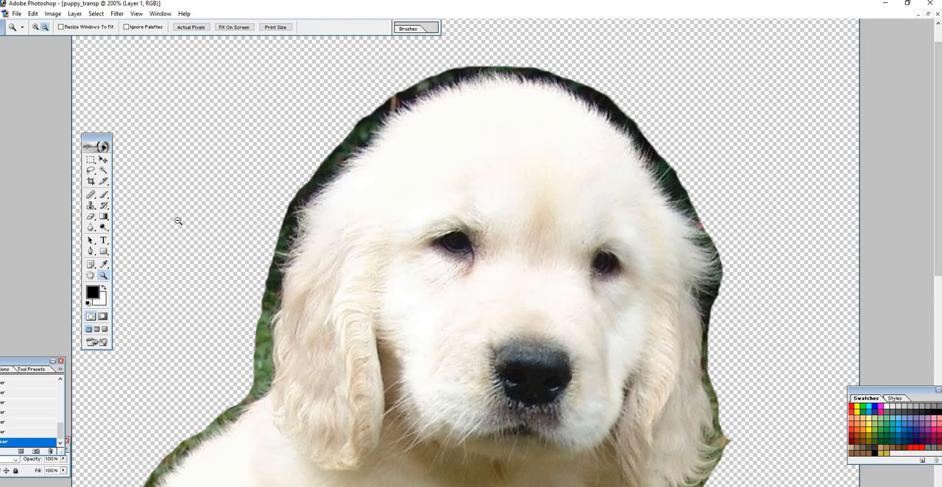
left_click(90, 217)
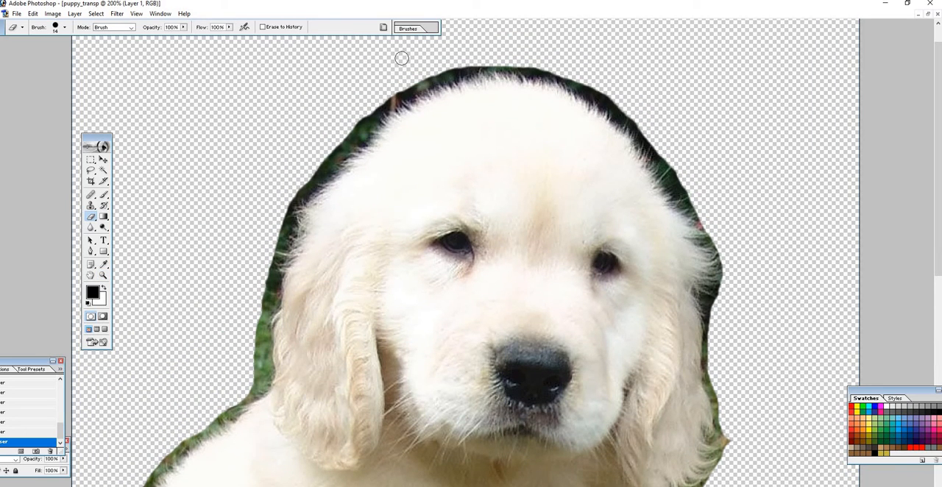
mouse_move(470, 60)
left_mouse_down()
mouse_move(398, 92)
mouse_move(292, 201)
left_mouse_up()
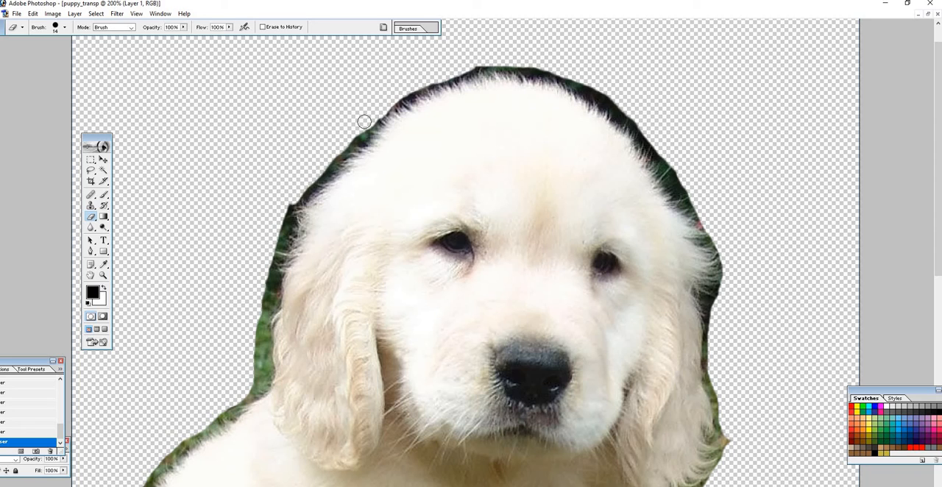
left_click_drag(360, 127, 346, 147)
mouse_move(630, 109)
left_mouse_down()
mouse_move(567, 75)
mouse_move(504, 63)
mouse_move(455, 69)
mouse_move(401, 94)
left_mouse_up()
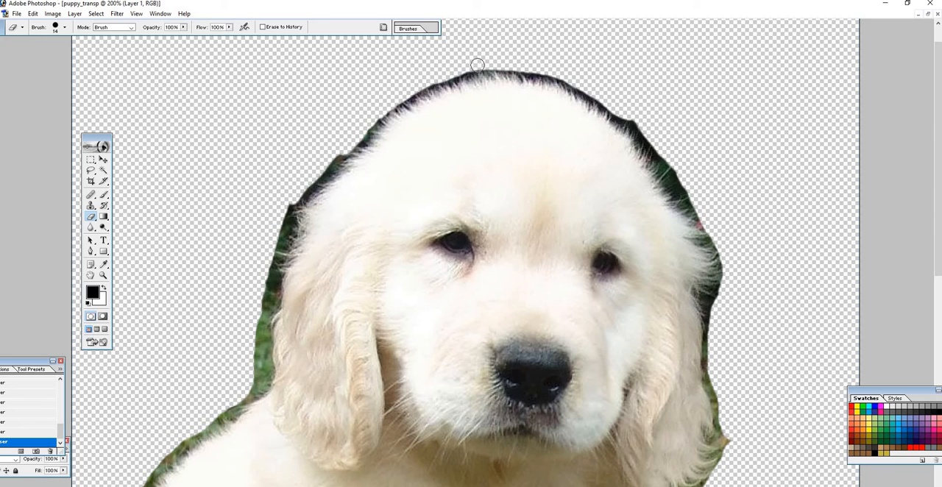
mouse_move(477, 66)
left_mouse_down()
mouse_move(383, 109)
mouse_move(324, 168)
left_mouse_up()
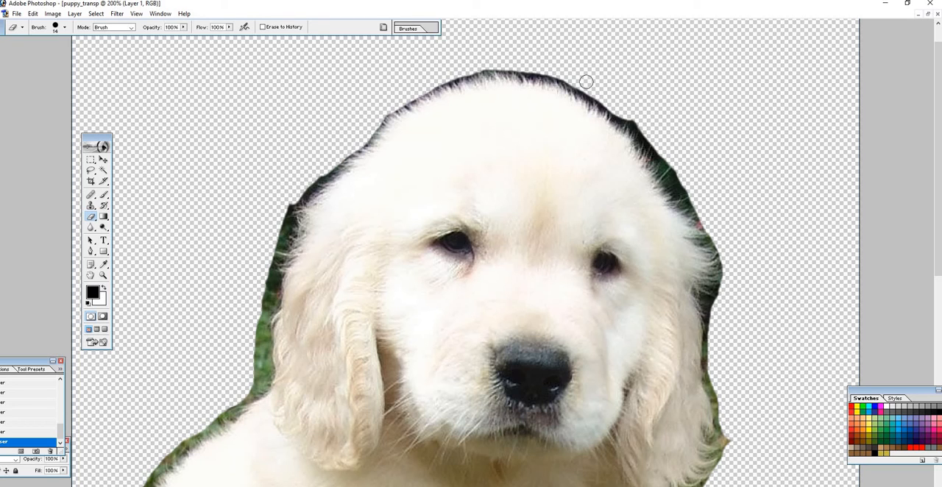
- Erase the dark fringe closer to the fur over the crown and down the upper-right side of the head
mouse_move(585, 81)
left_mouse_down()
mouse_move(503, 66)
mouse_move(449, 77)
left_mouse_up()
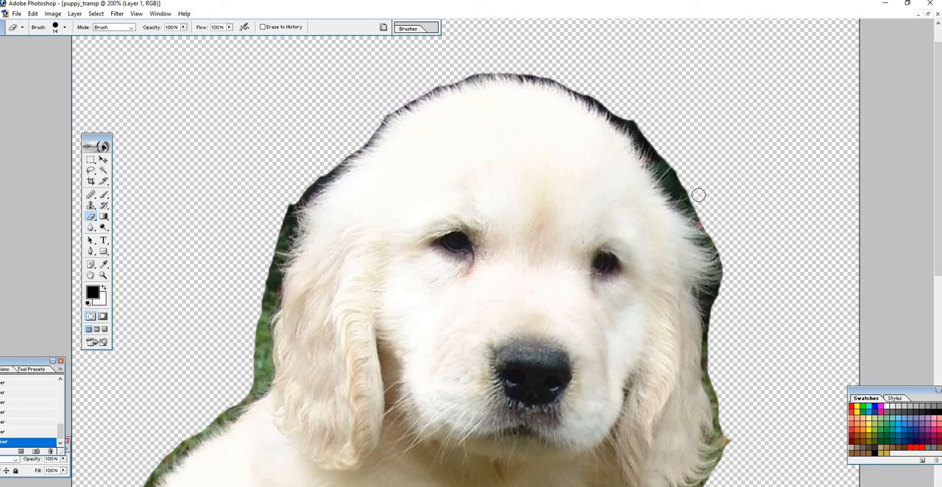
mouse_move(698, 195)
left_mouse_down()
mouse_move(636, 123)
mouse_move(592, 93)
left_mouse_up()
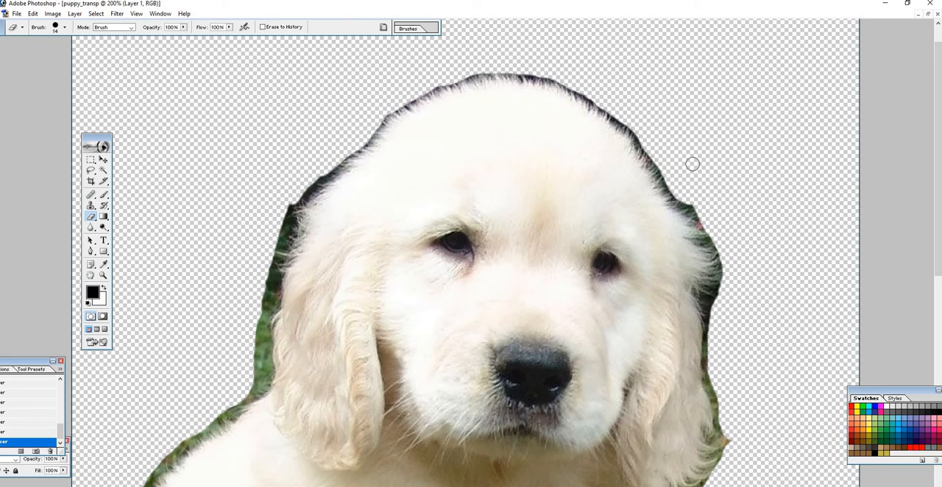
mouse_move(707, 213)
left_mouse_down()
mouse_move(683, 198)
mouse_move(632, 125)
left_mouse_up()
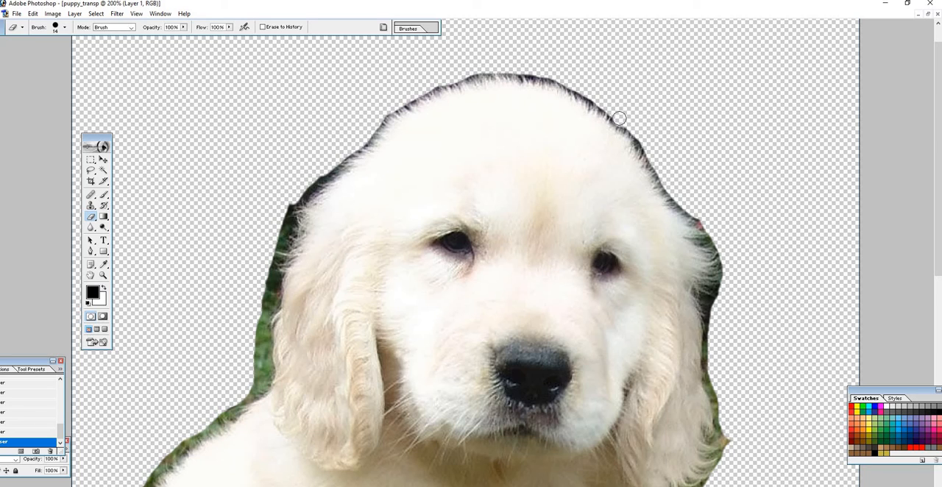
mouse_move(599, 100)
left_mouse_down()
mouse_move(515, 72)
mouse_move(556, 68)
mouse_move(510, 56)
mouse_move(509, 67)
mouse_move(454, 78)
mouse_move(376, 122)
left_mouse_up()
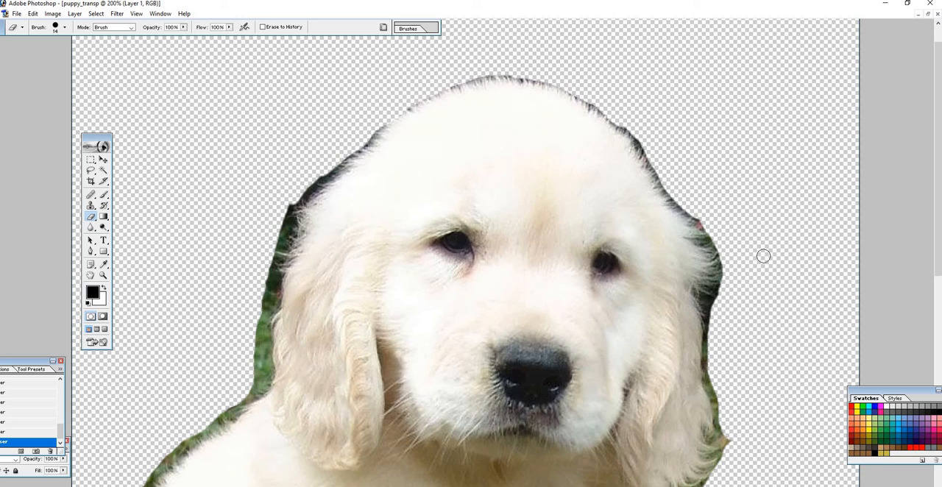
- Try trimming the background beside the right-hand ear and along the upper-left side of the head
mouse_move(714, 315)
left_mouse_down()
mouse_move(721, 260)
mouse_move(676, 194)
left_mouse_up()
left_click_drag(649, 150, 639, 135)
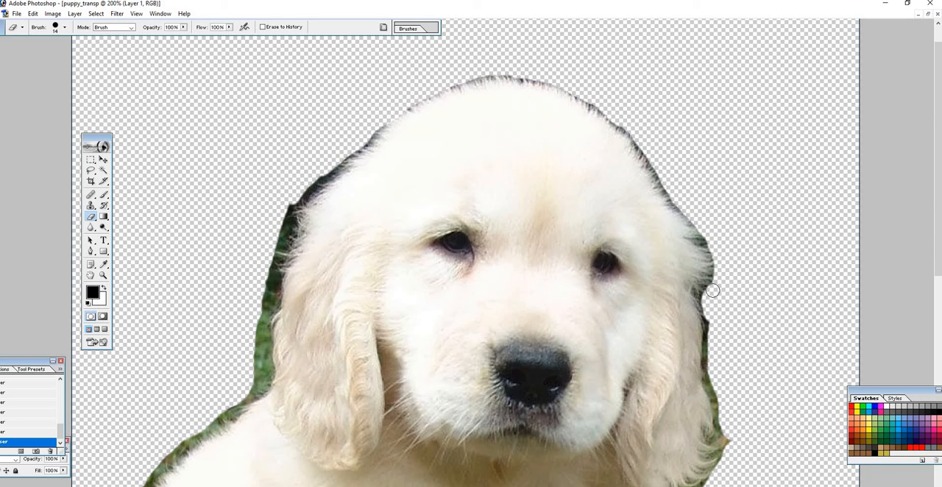
mouse_move(712, 290)
left_mouse_down()
mouse_move(717, 254)
mouse_move(628, 134)
left_mouse_up()
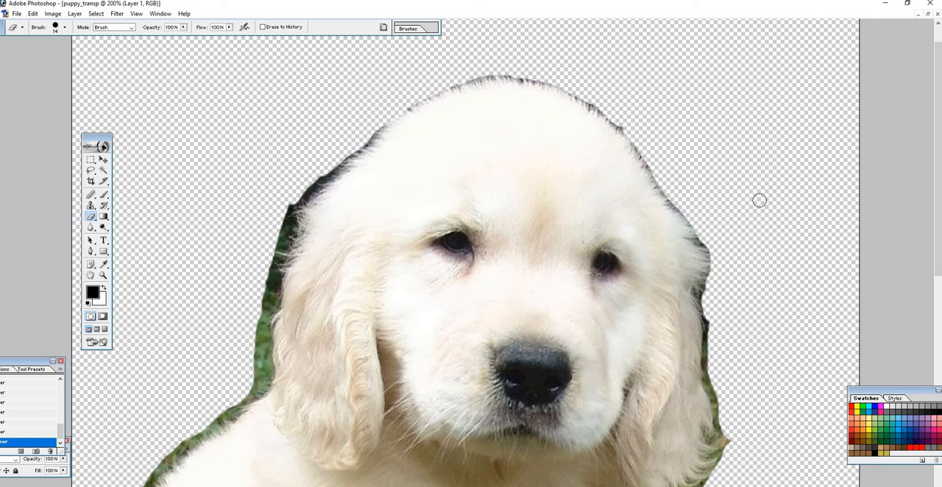
mouse_move(321, 158)
left_mouse_down()
mouse_move(325, 168)
mouse_move(289, 217)
left_mouse_up()
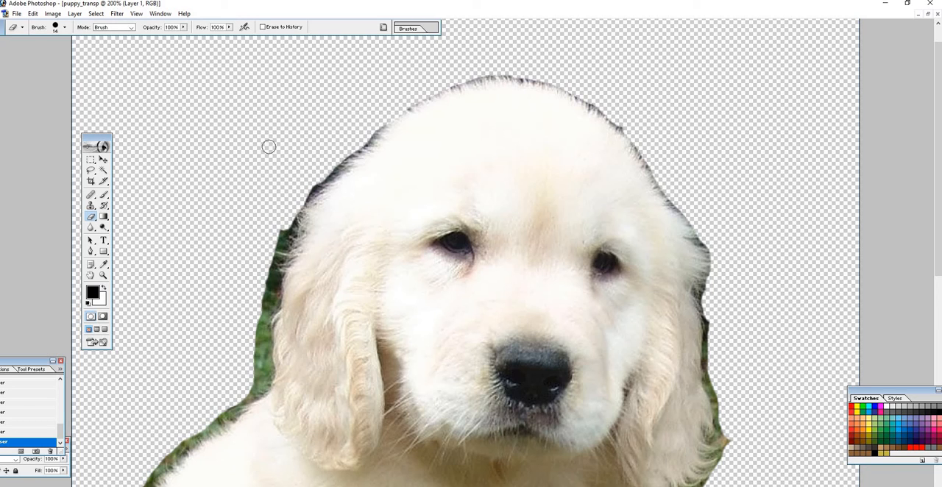
- Step back through the last three eraser strokes around the ear and head
left_click(16, 14)
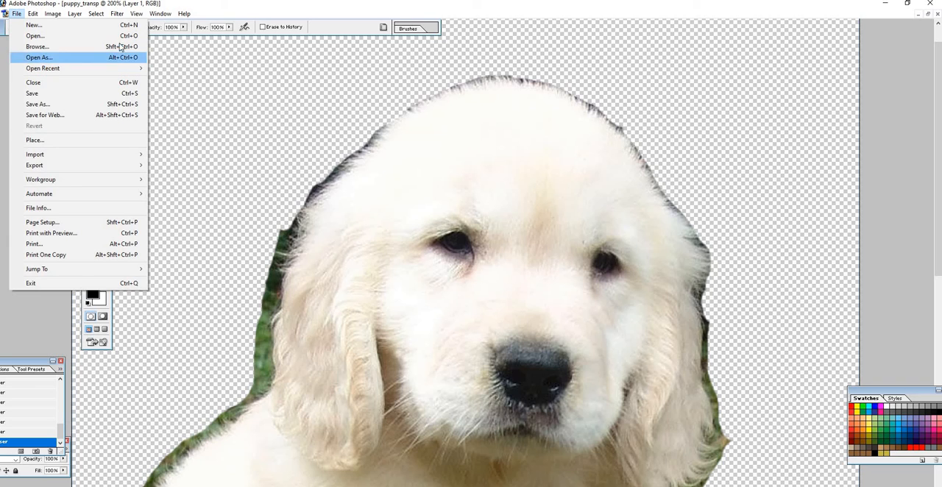
key("Escape")
left_click(32, 14)
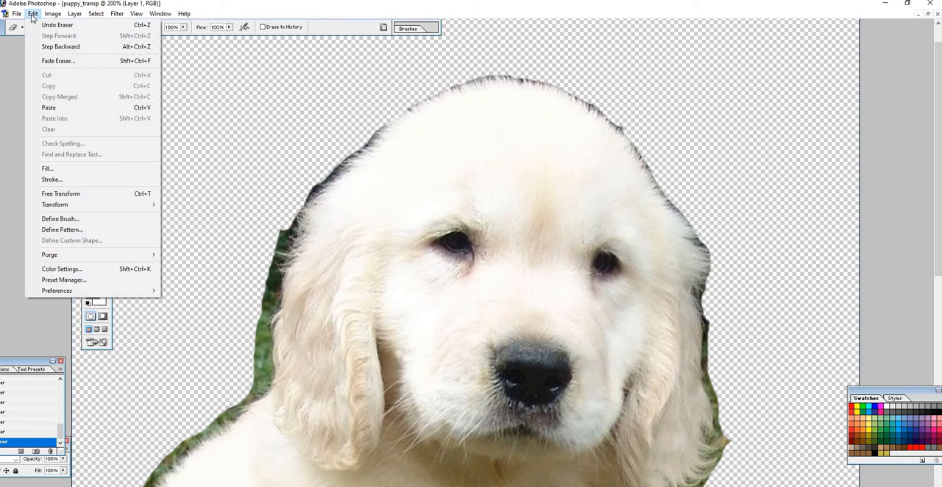
left_click(58, 47)
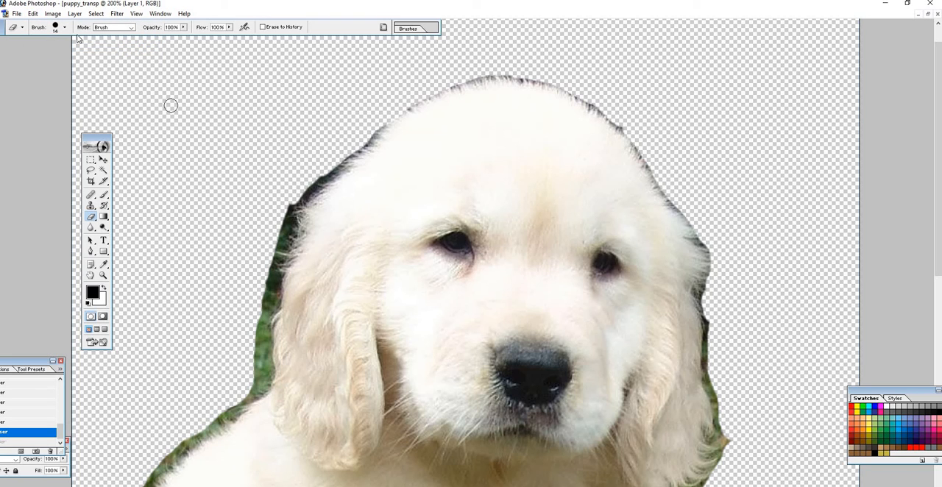
left_click(33, 14)
left_click(58, 47)
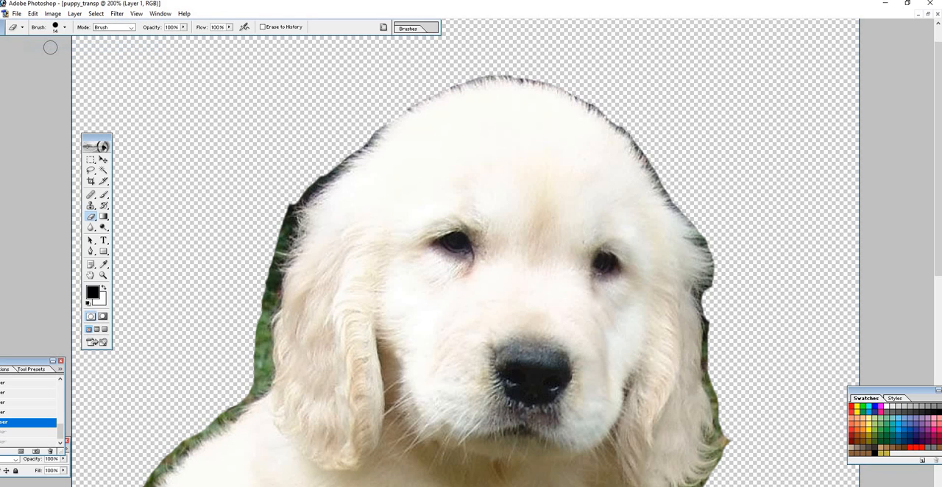
left_click(32, 15)
left_click(58, 47)
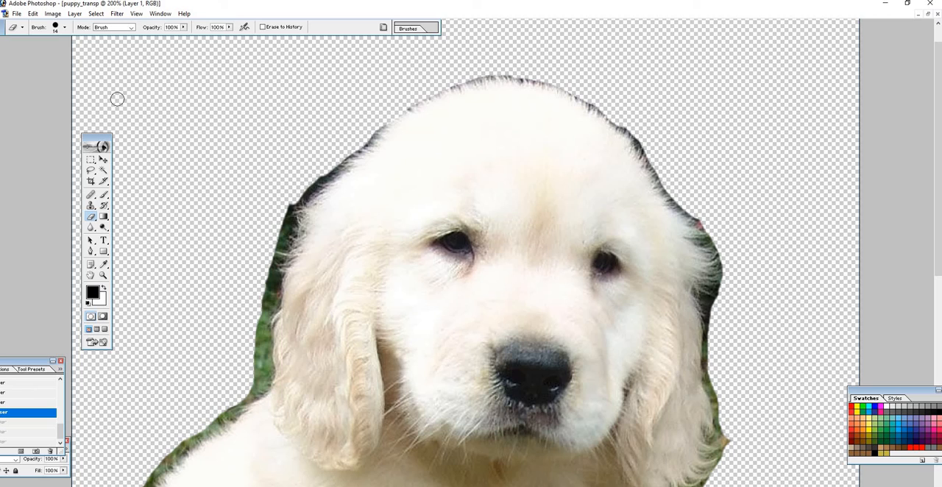
left_click(21, 16)
left_click(43, 98)
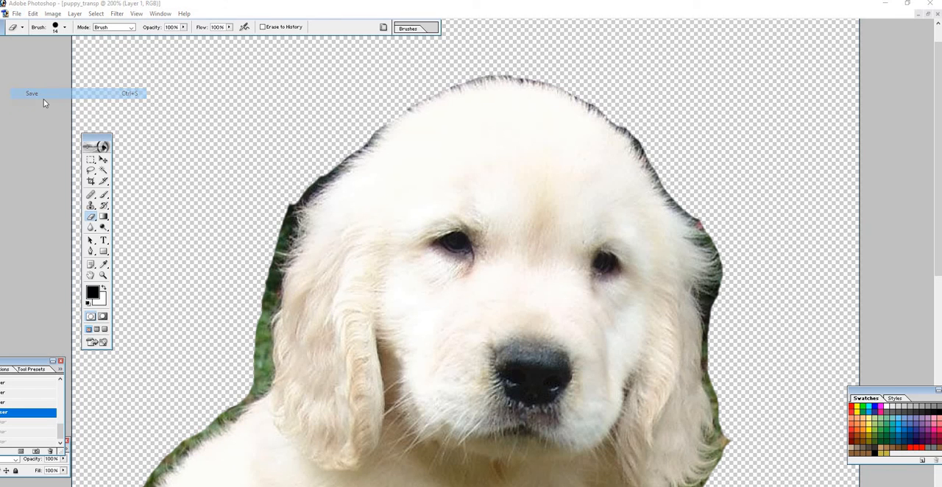
left_click(872, 385)
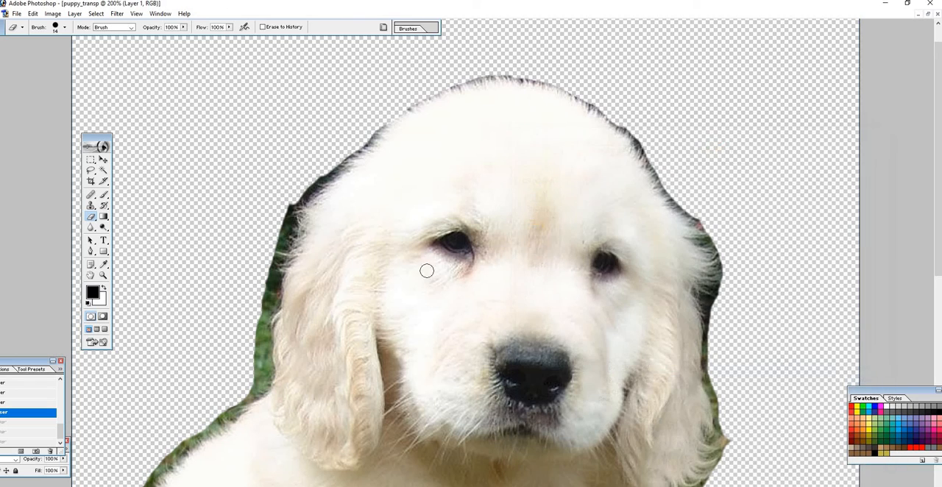
- Save a copy of the image as an interlaced PNG named puppy_transp2 in the Make_Image_Transparent folder
left_click(16, 13)
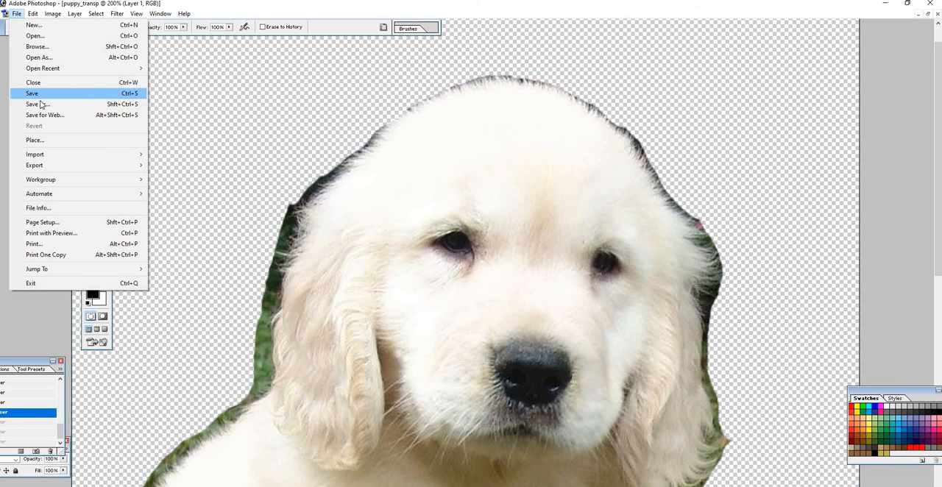
left_click(33, 94)
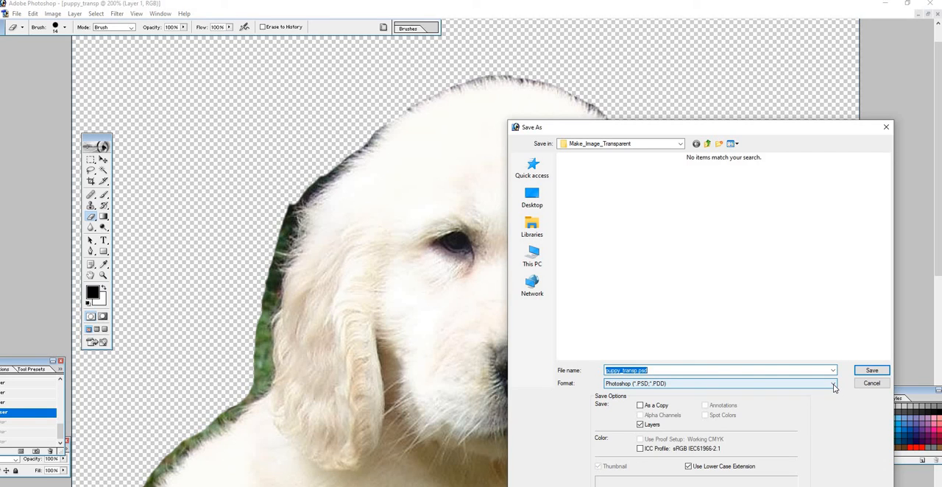
left_click(834, 384)
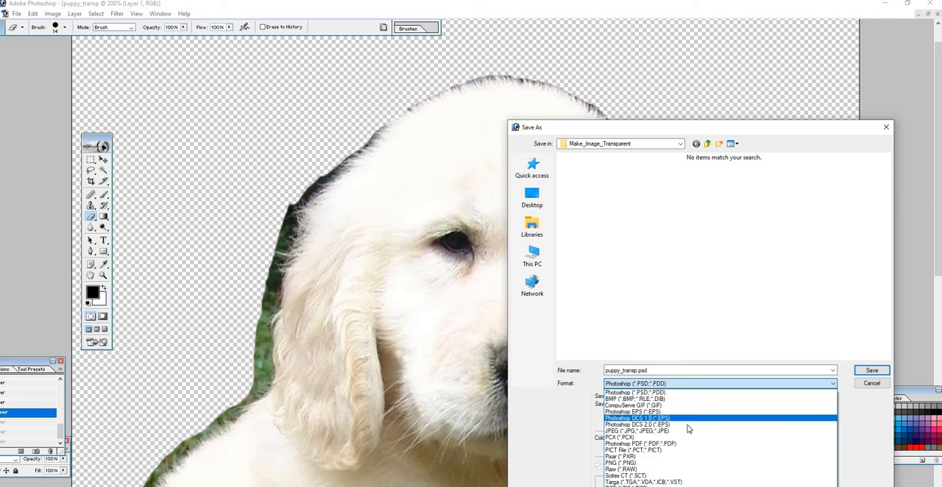
left_click(678, 464)
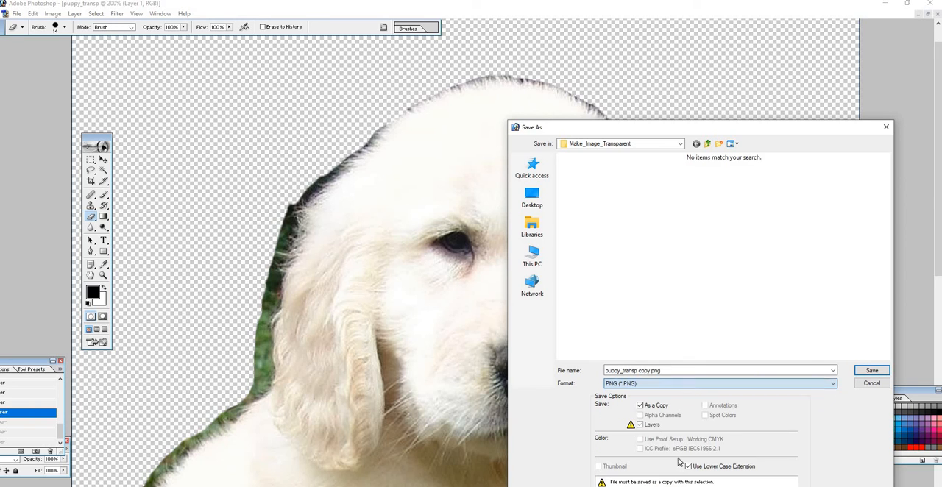
left_click(670, 371)
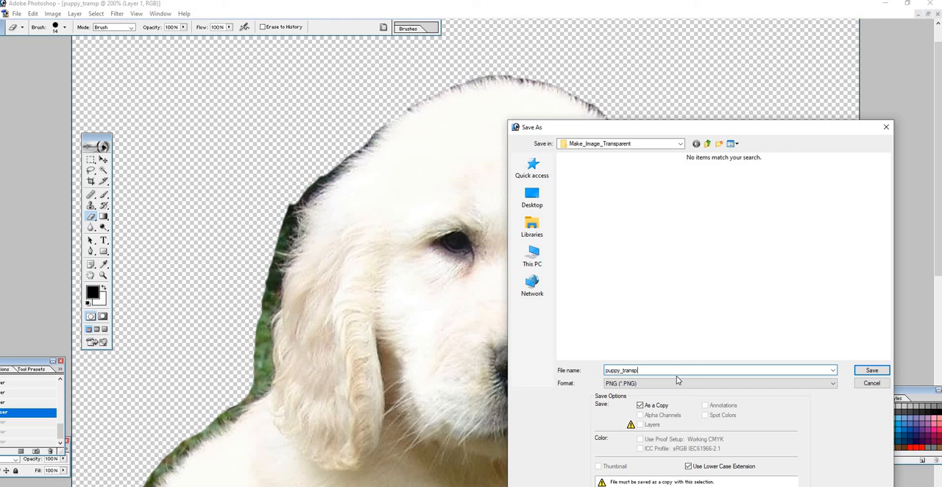
type("2")
left_click(882, 372)
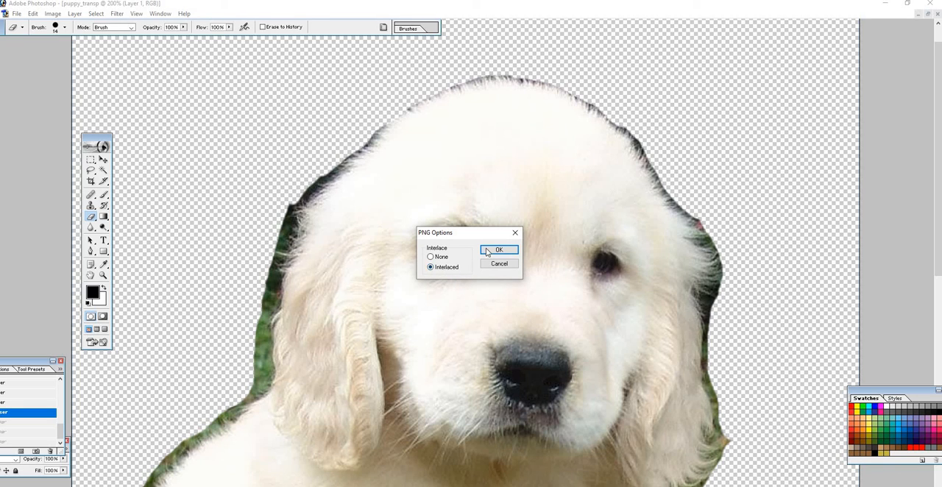
left_click(488, 250)
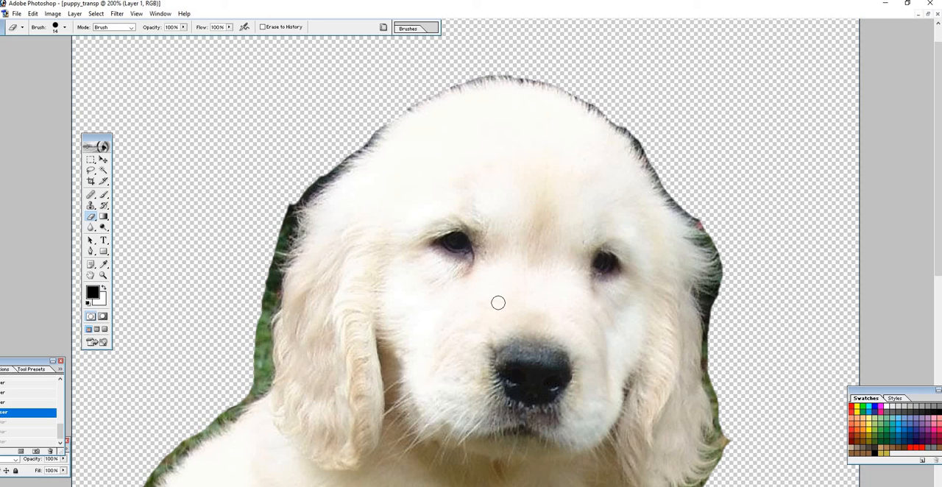